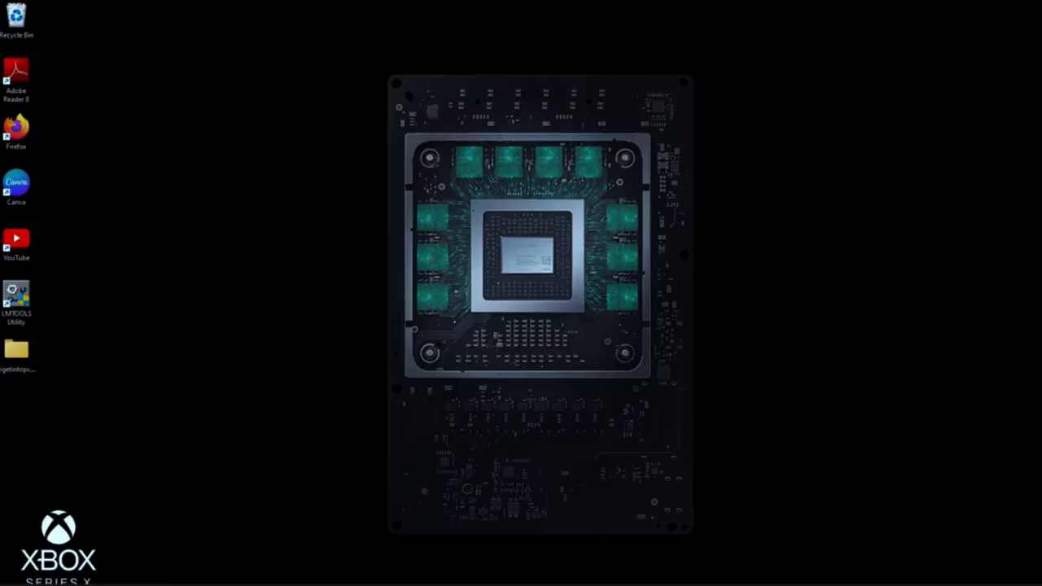
Step: Search Windows for the Services console and open it
{"action": "key", "text": "super+s"}
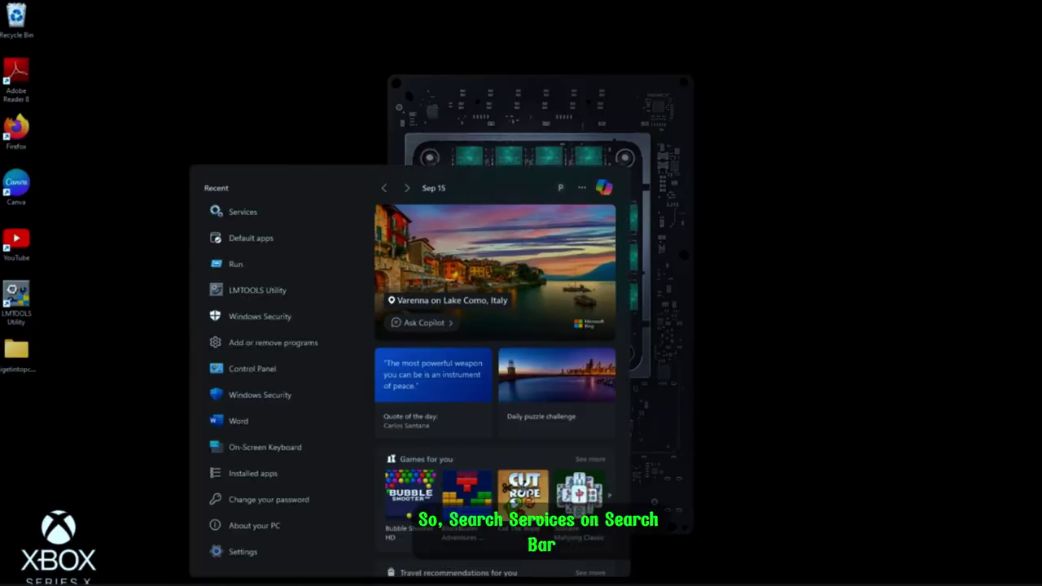
{"action": "type", "text": "ser"}
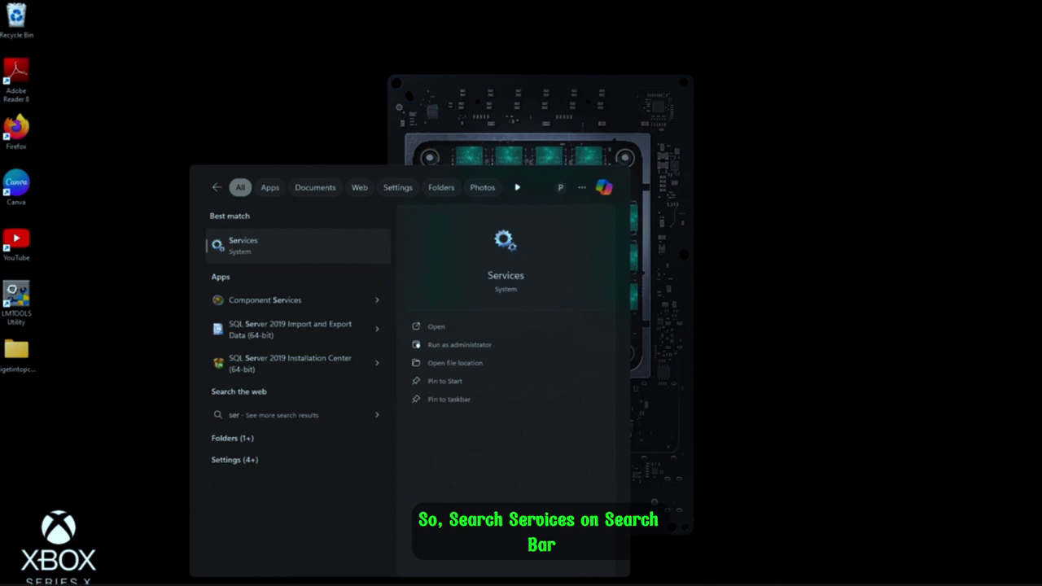
{"action": "type", "text": "vi"}
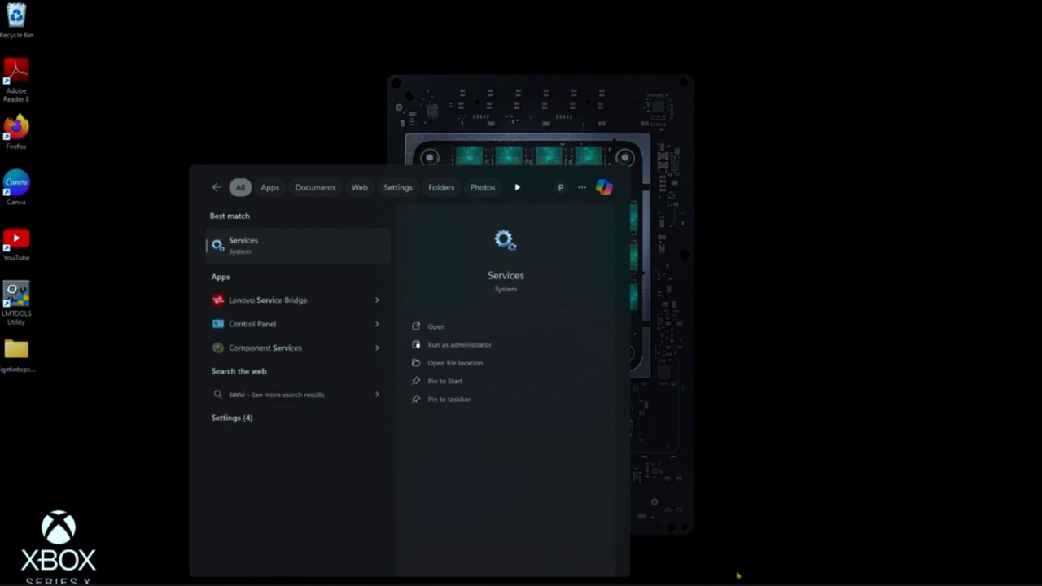
{"action": "key", "text": "Return"}
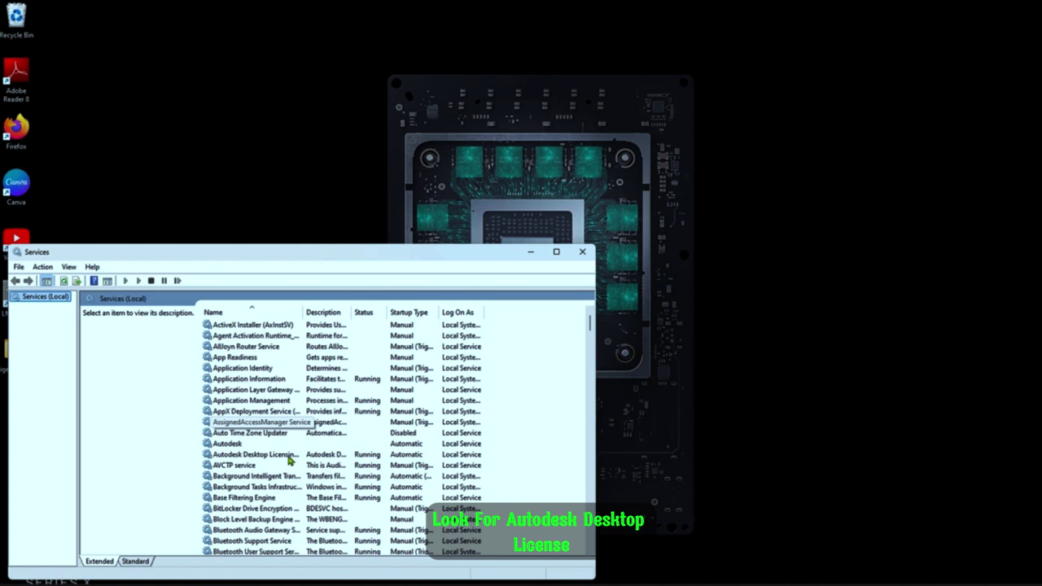
Step: Restart the Autodesk Desktop Licensing Service and set its startup type to Automatic in its properties
{"action": "left_click", "coordinate": [289, 456]}
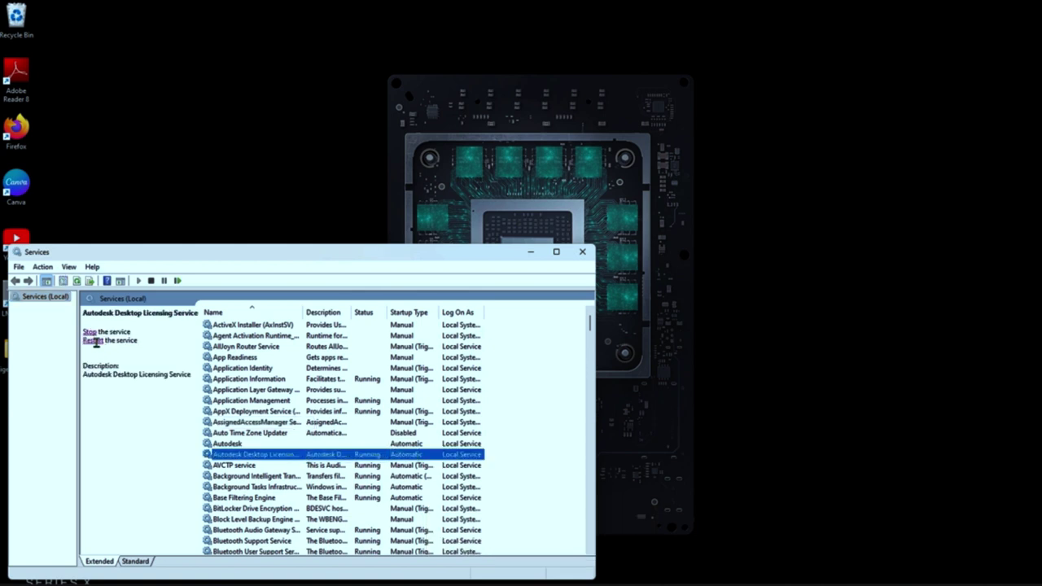
{"action": "left_click", "coordinate": [93, 342]}
{"action": "right_click", "coordinate": [402, 454]}
{"action": "left_click", "coordinate": [427, 431]}
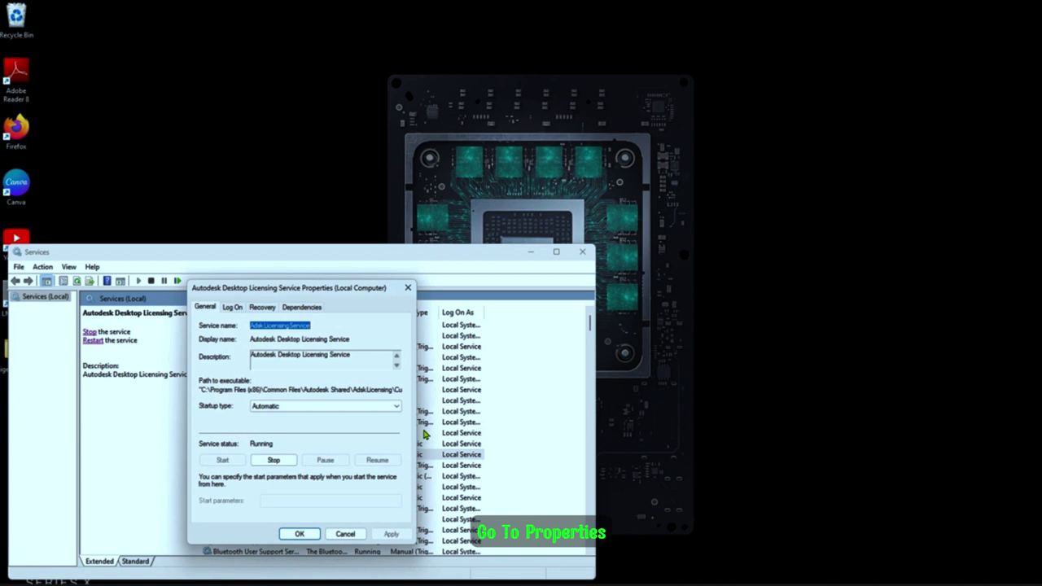
{"action": "left_click", "coordinate": [293, 408]}
{"action": "left_click", "coordinate": [279, 424]}
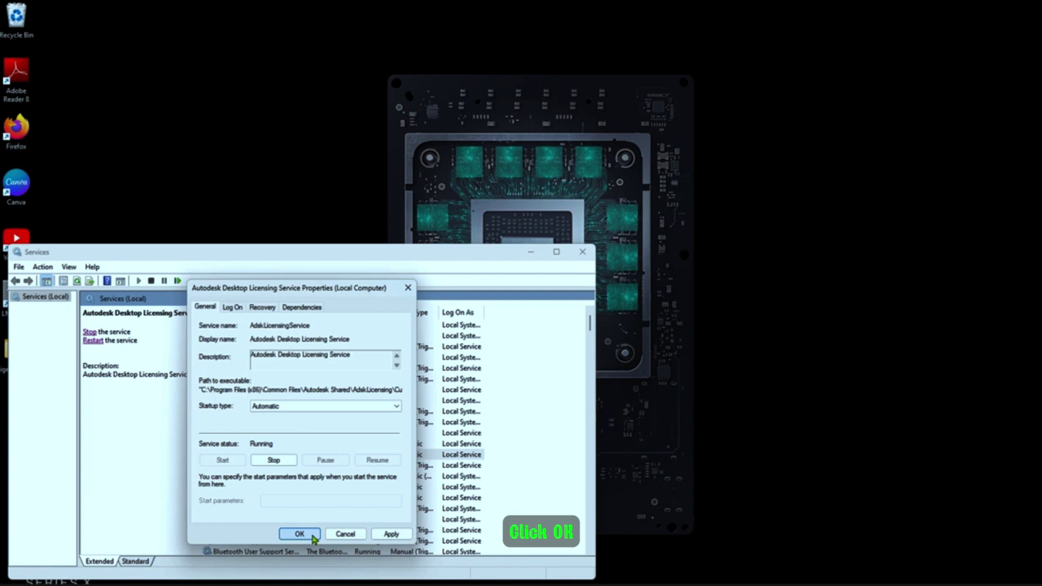
{"action": "left_click", "coordinate": [308, 534]}
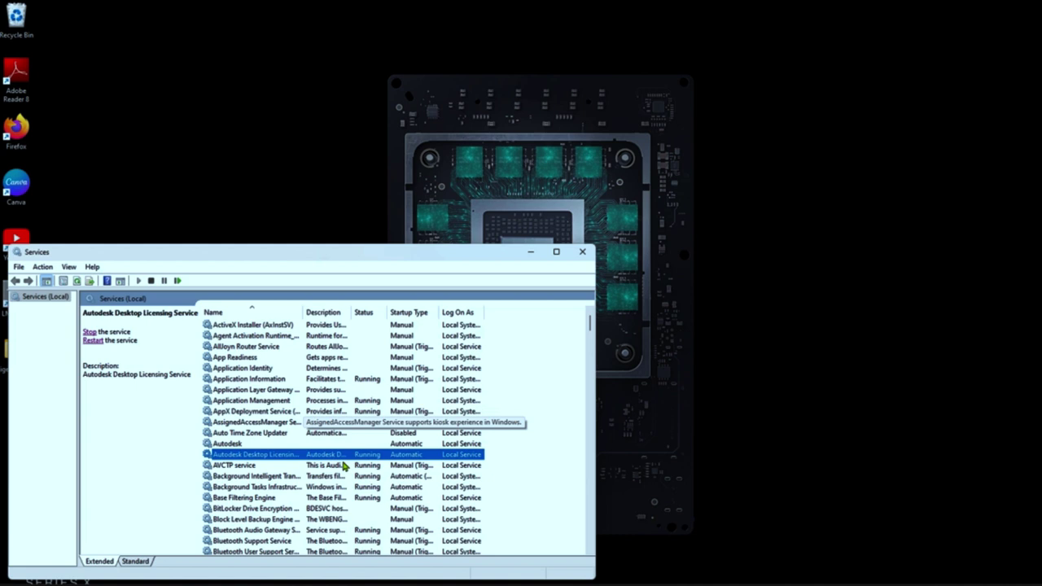
Step: Try to start the Autodesk service from its properties dialog
{"action": "left_click", "coordinate": [344, 447]}
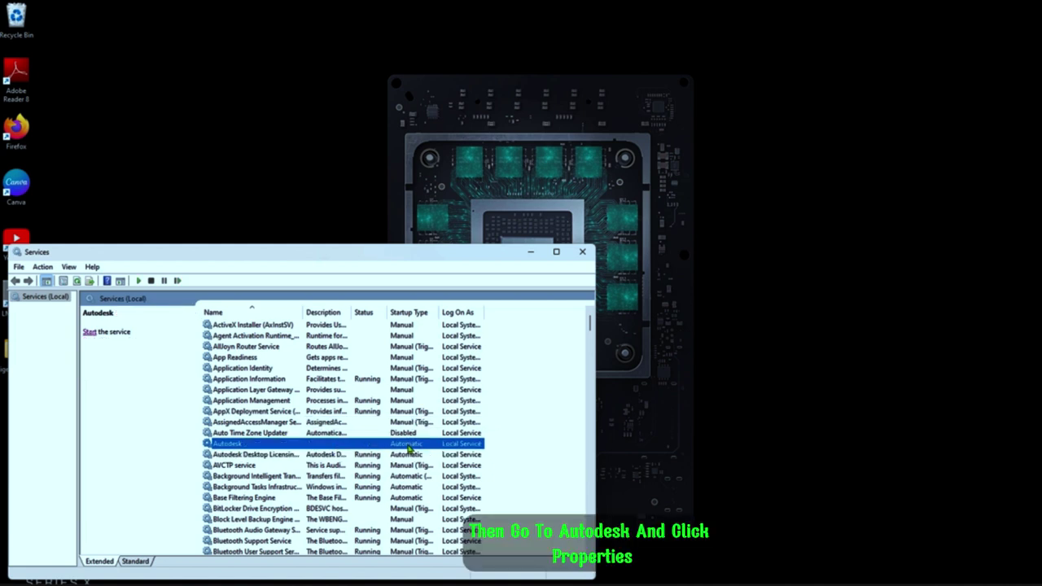
{"action": "right_click", "coordinate": [407, 448]}
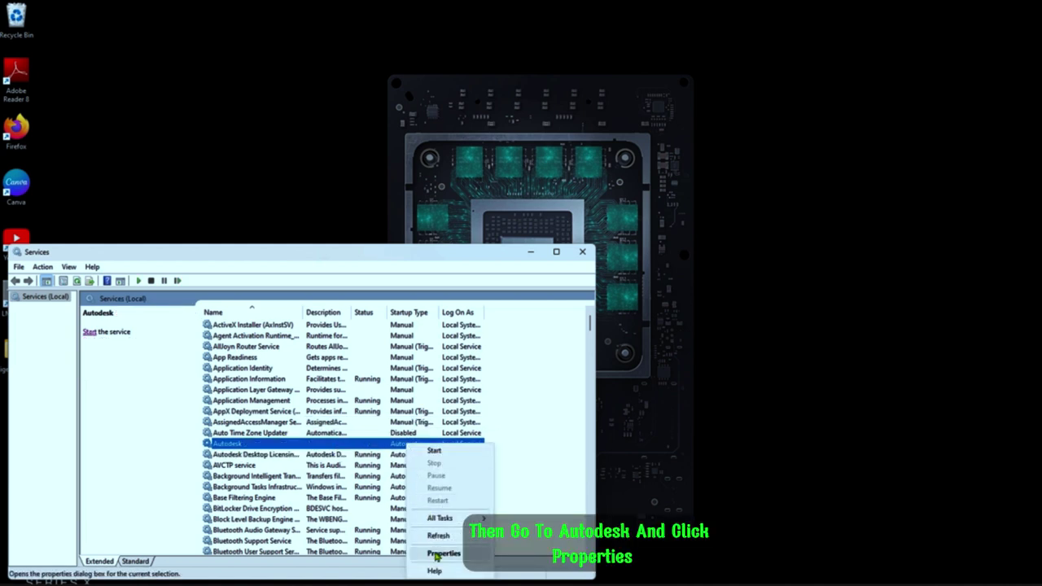
{"action": "left_click", "coordinate": [436, 557]}
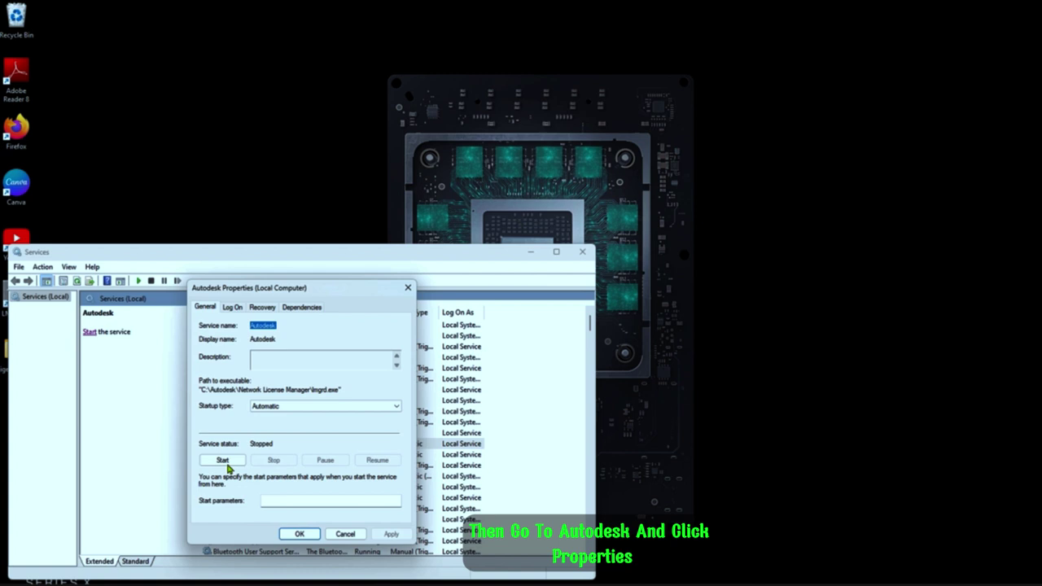
{"action": "left_click", "coordinate": [223, 461]}
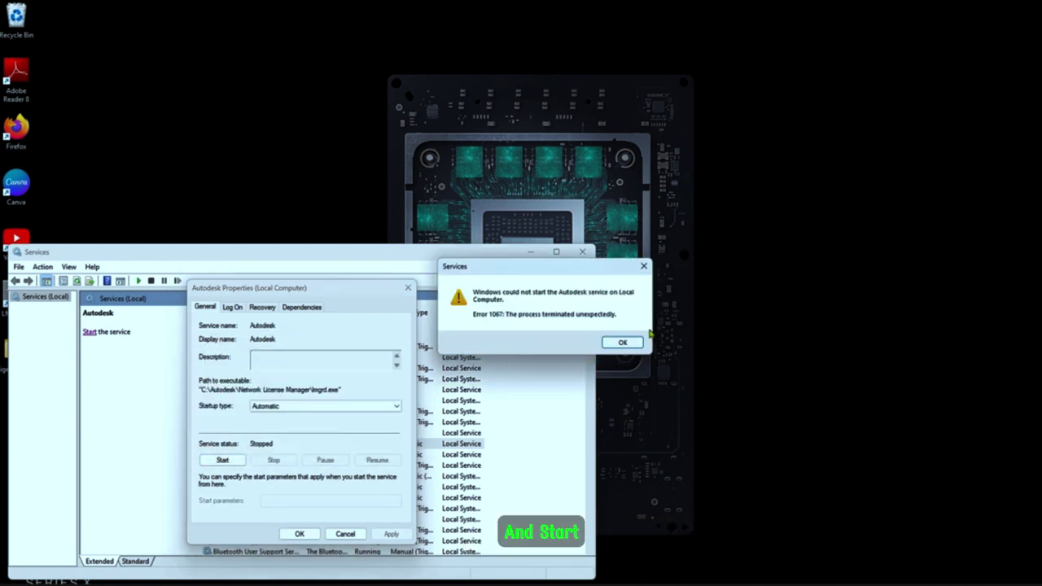
{"action": "left_click", "coordinate": [621, 343]}
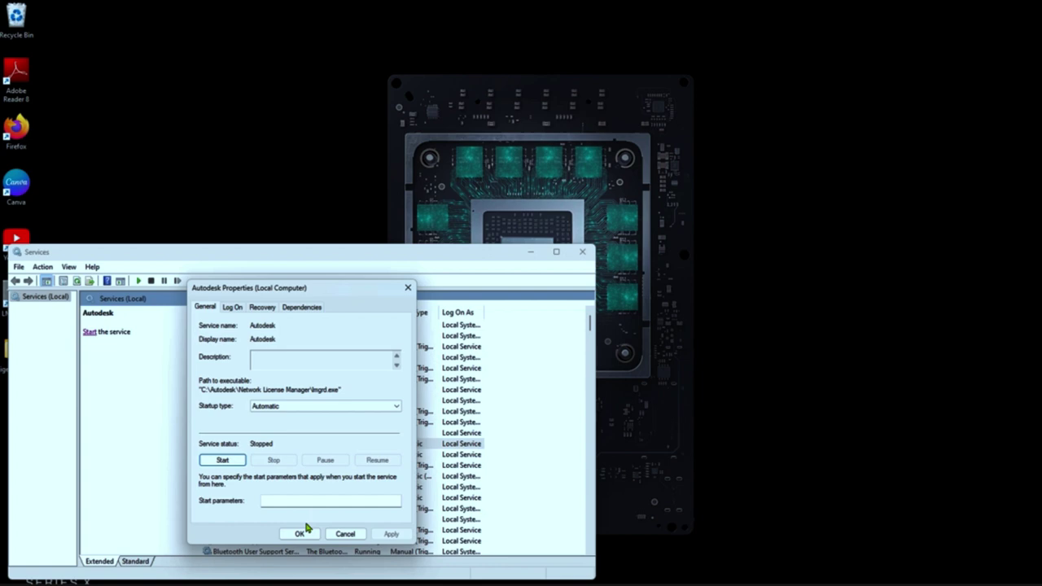
{"action": "left_click", "coordinate": [300, 533]}
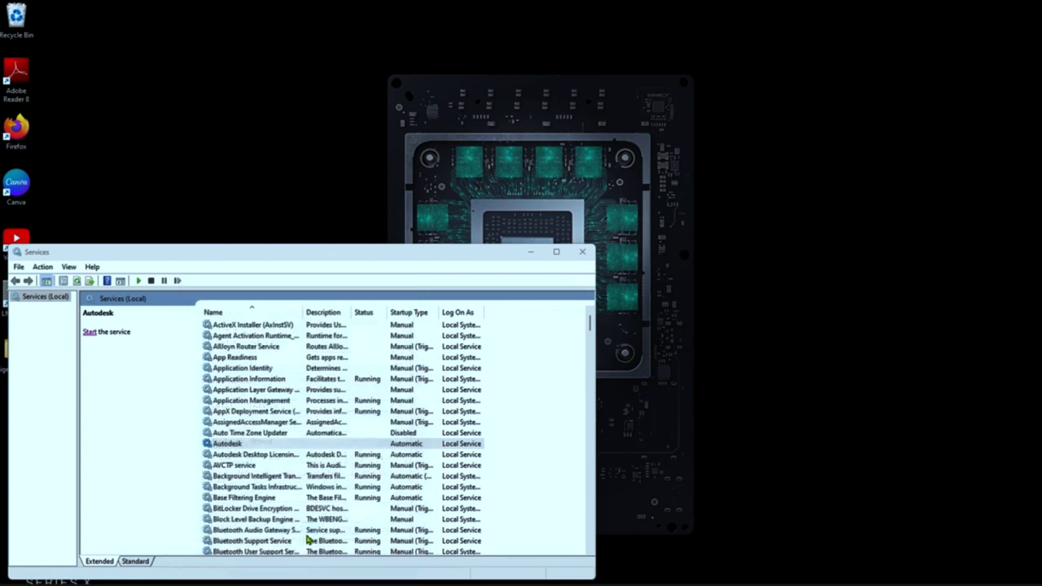
Step: Look through the list of local services for the SolidWorks Flexnet and licensing services
{"action": "scroll", "coordinate": [331, 460], "scroll_direction": "down", "scroll_amount": 20}
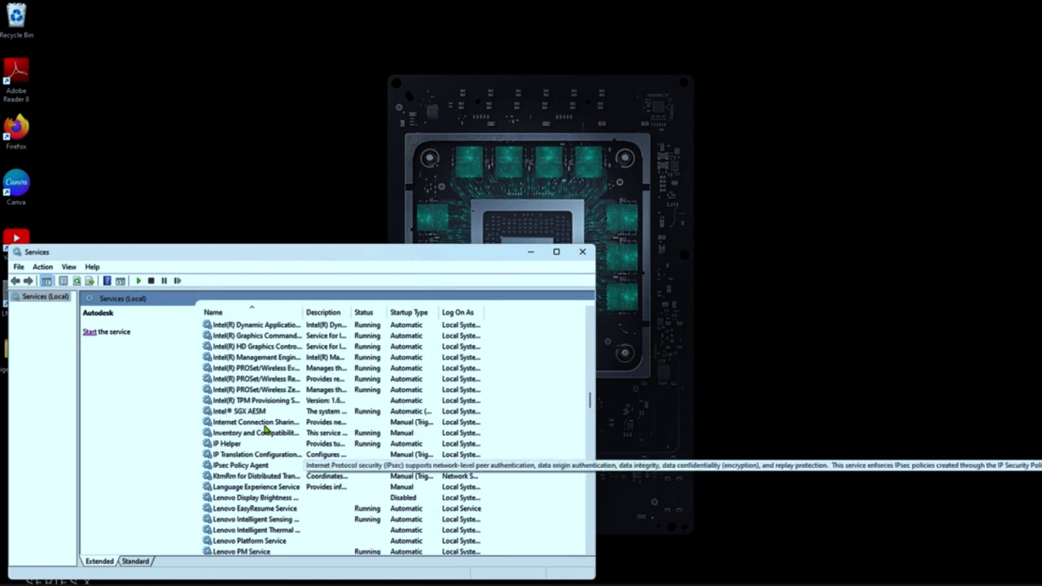
{"action": "scroll", "coordinate": [240, 391], "scroll_direction": "down", "scroll_amount": 12}
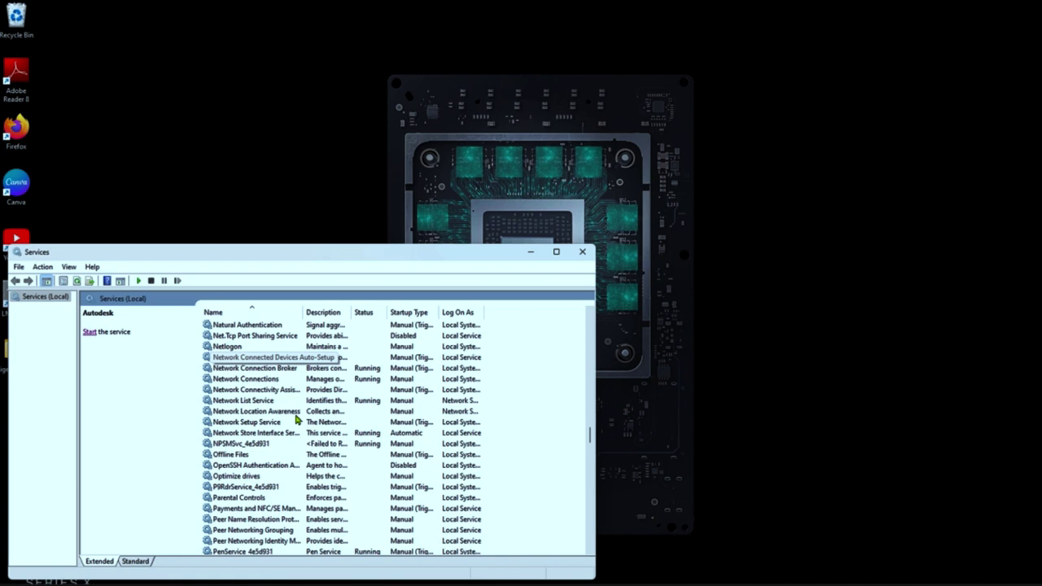
{"action": "scroll", "coordinate": [285, 435], "scroll_direction": "up", "scroll_amount": 4}
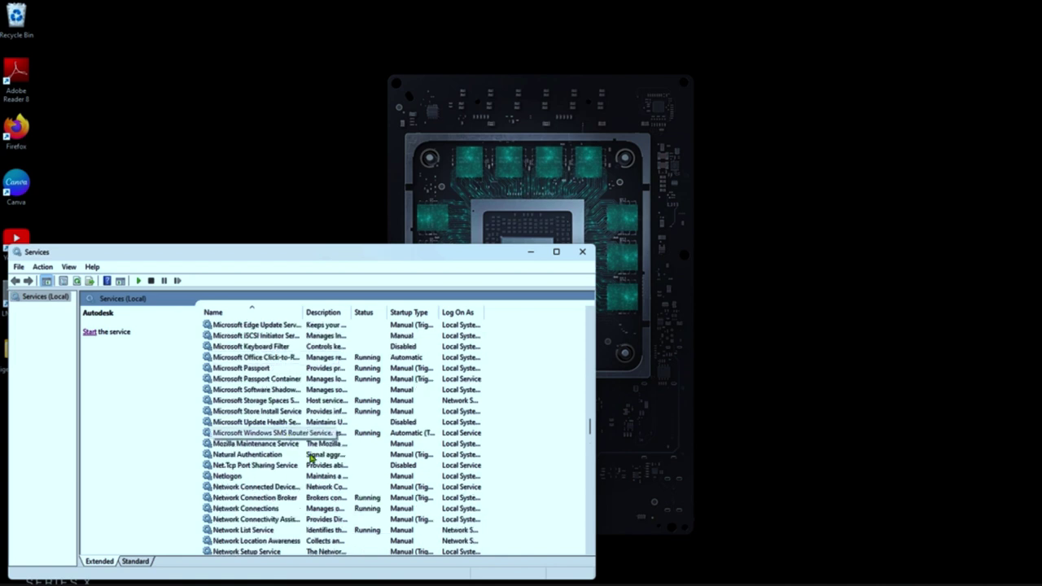
{"action": "scroll", "coordinate": [316, 482], "scroll_direction": "down", "scroll_amount": 4}
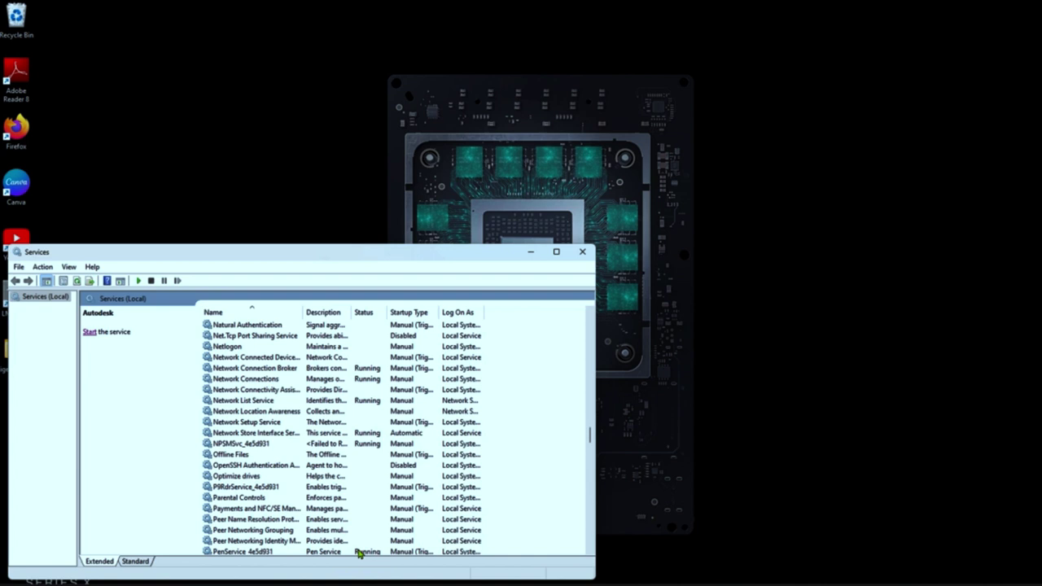
{"action": "scroll", "coordinate": [315, 465], "scroll_direction": "down", "scroll_amount": 8}
{"action": "scroll", "coordinate": [311, 463], "scroll_direction": "down", "scroll_amount": 8}
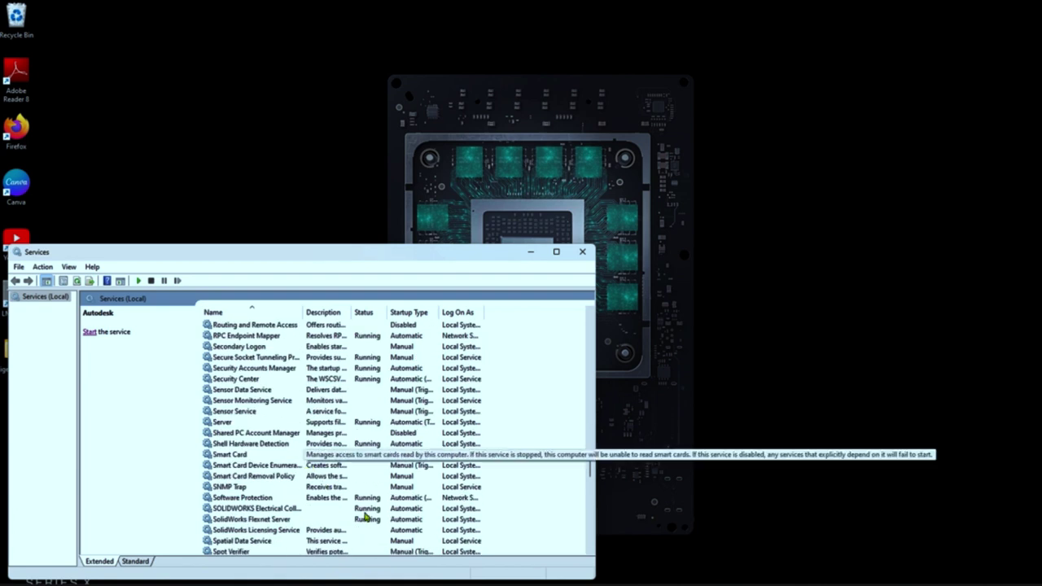
{"action": "scroll", "coordinate": [336, 500], "scroll_direction": "down", "scroll_amount": 4}
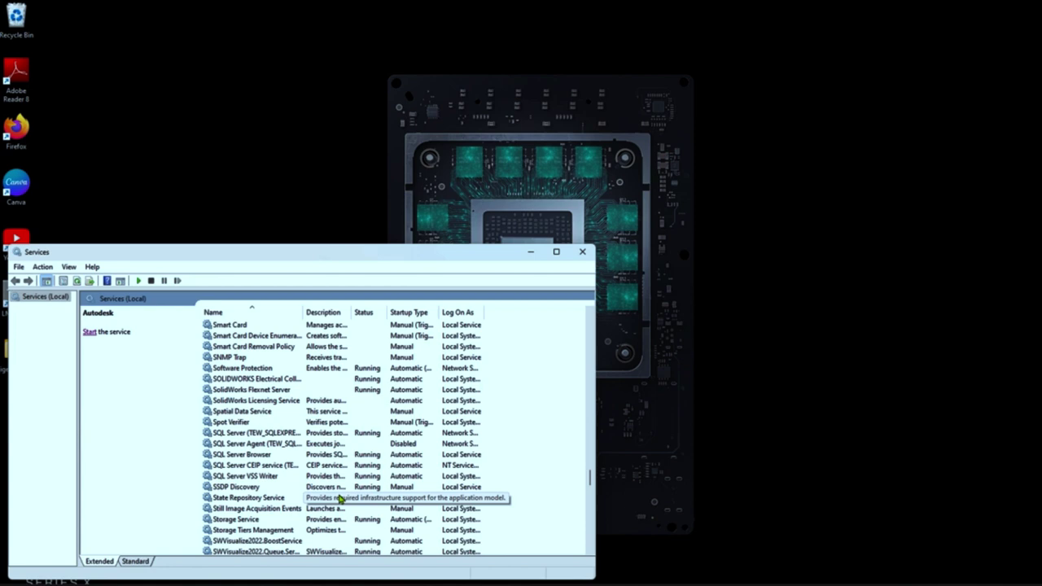
{"action": "scroll", "coordinate": [317, 474], "scroll_direction": "down", "scroll_amount": 4}
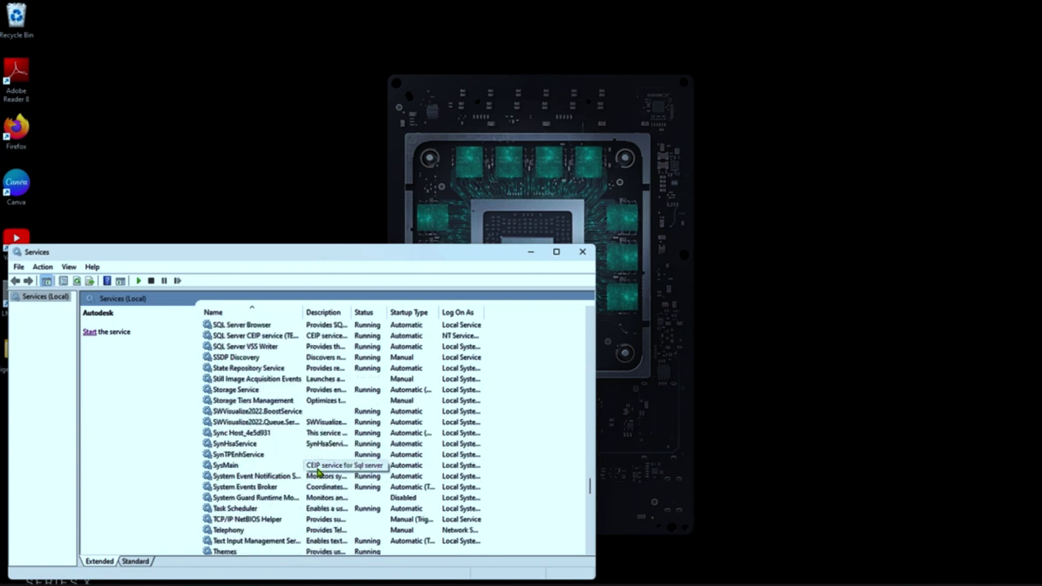
{"action": "scroll", "coordinate": [318, 474], "scroll_direction": "down", "scroll_amount": 4}
{"action": "scroll", "coordinate": [317, 474], "scroll_direction": "down", "scroll_amount": 10}
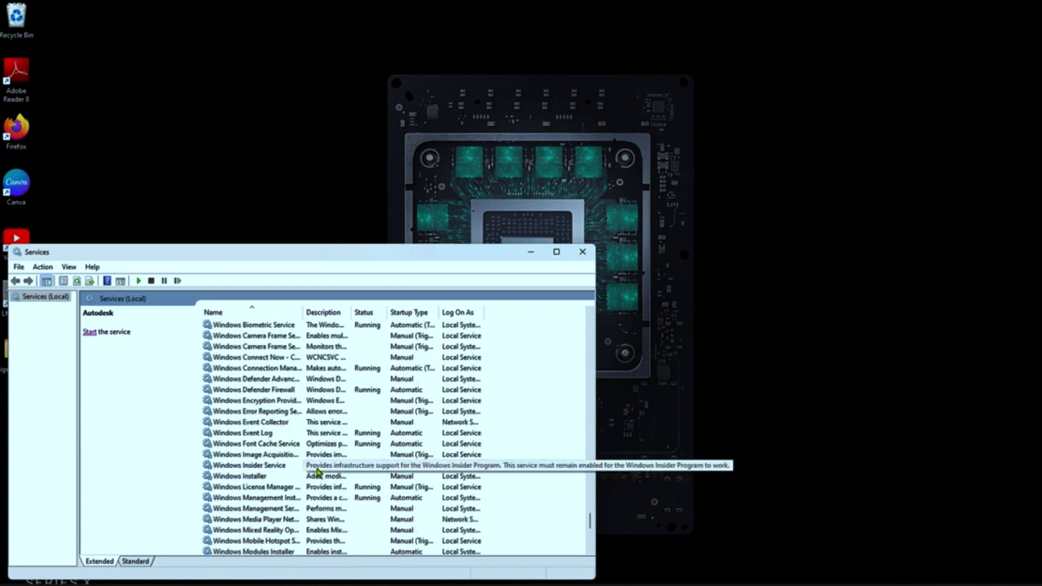
{"action": "scroll", "coordinate": [317, 472], "scroll_direction": "down", "scroll_amount": 8}
{"action": "scroll", "coordinate": [321, 478], "scroll_direction": "up", "scroll_amount": 20}
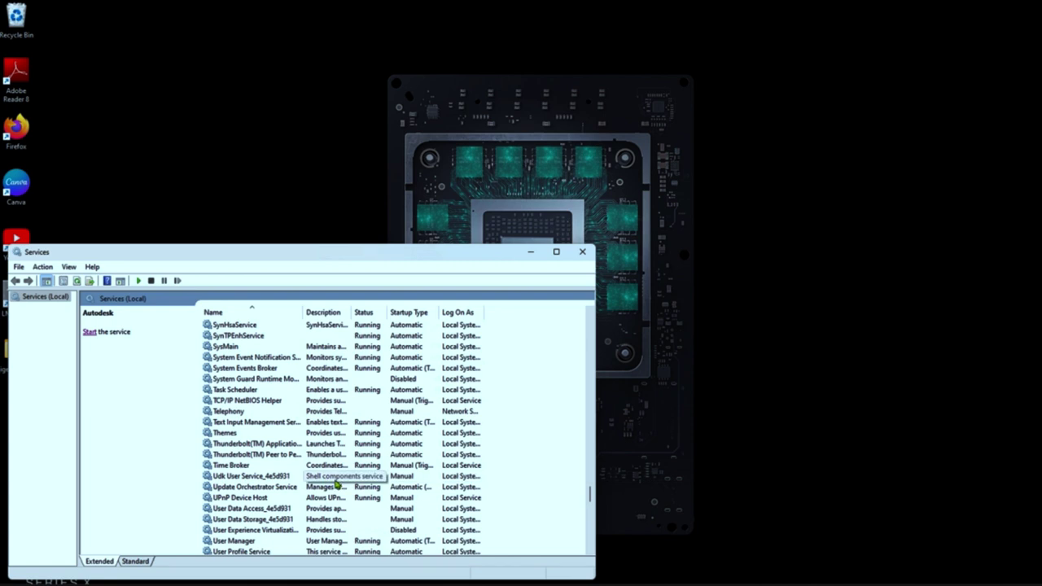
{"action": "scroll", "coordinate": [338, 482], "scroll_direction": "up", "scroll_amount": 8}
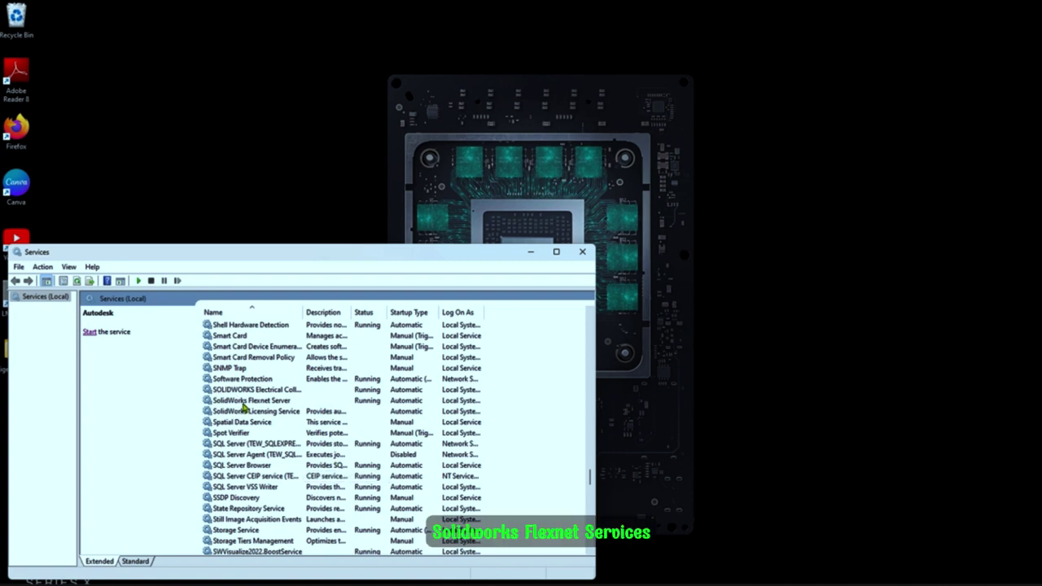
Step: Restart the SolidWorks Flexnet Server service and set its startup type to Automatic in its properties
{"action": "left_click", "coordinate": [246, 403]}
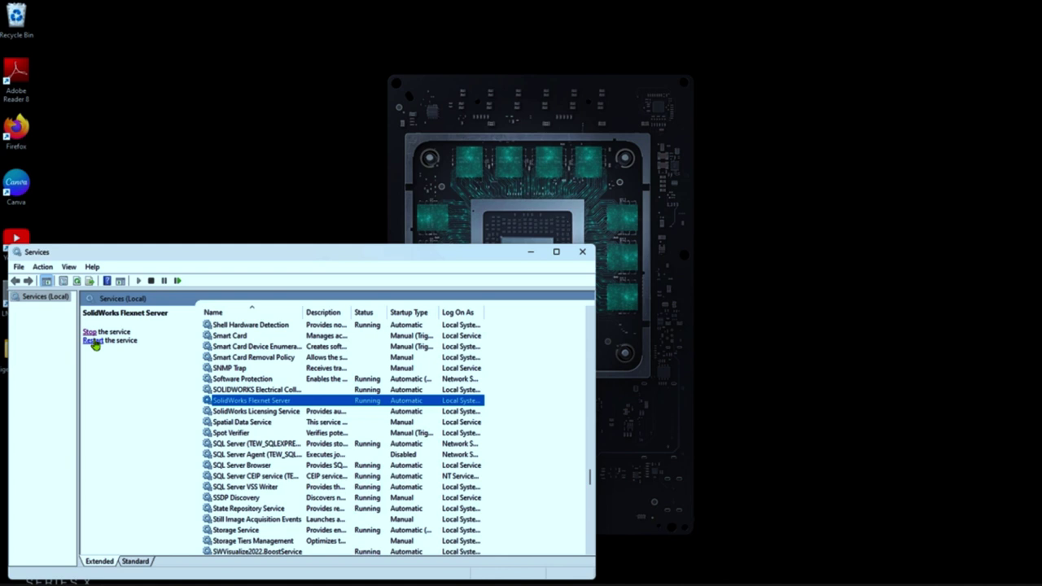
{"action": "left_click", "coordinate": [94, 342]}
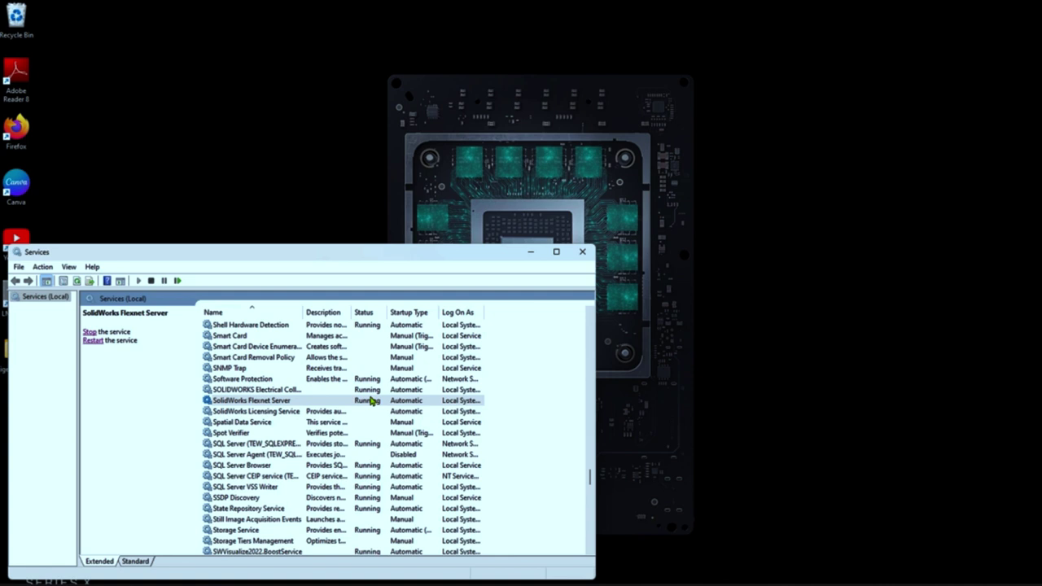
{"action": "right_click", "coordinate": [369, 405]}
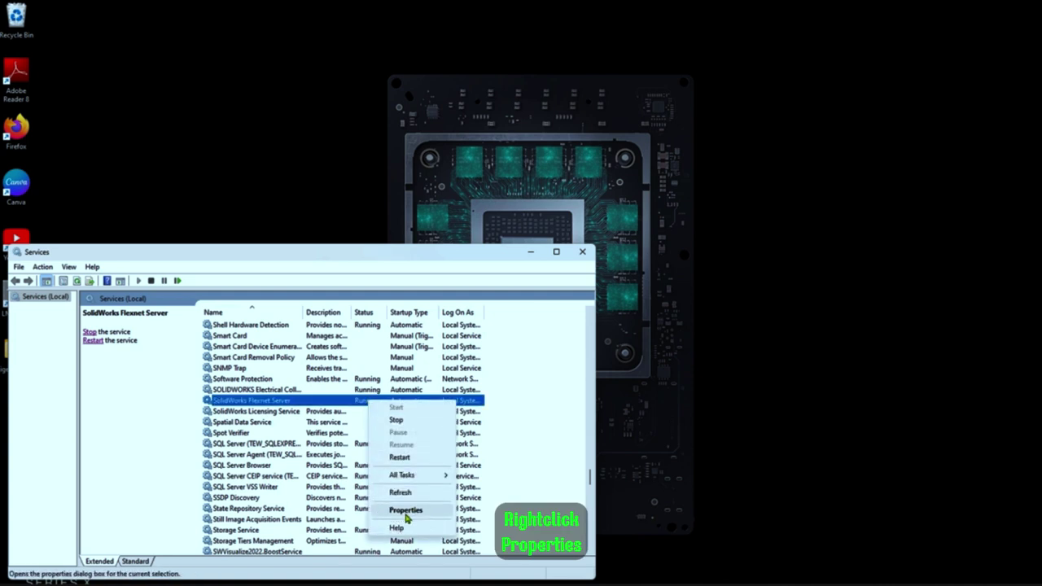
{"action": "left_click", "coordinate": [406, 511]}
{"action": "left_click", "coordinate": [323, 408]}
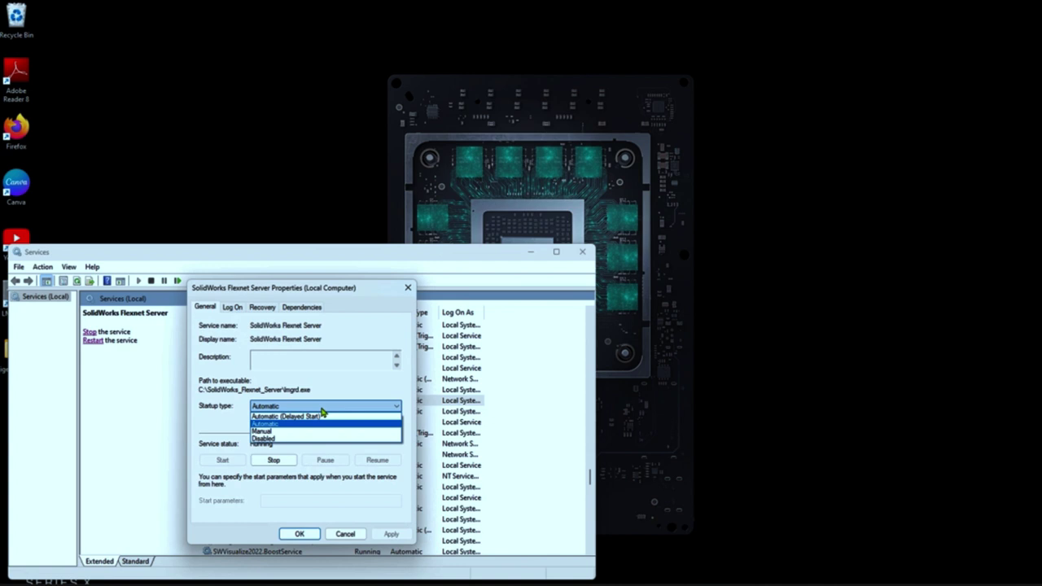
{"action": "left_click", "coordinate": [277, 424]}
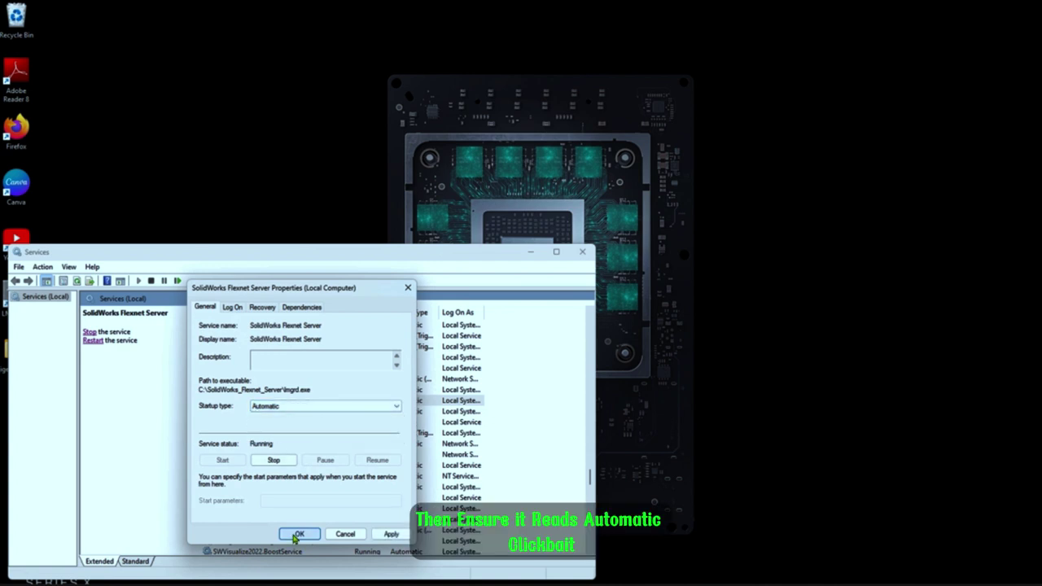
{"action": "left_click", "coordinate": [299, 534]}
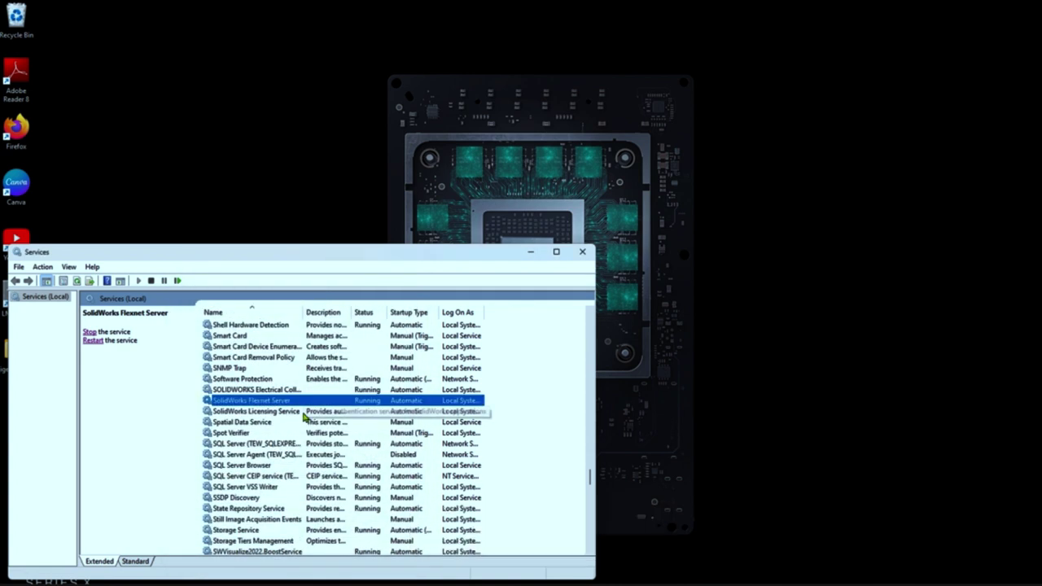
Step: Start the SolidWorks Licensing Service and set its startup type to Automatic in its properties
{"action": "left_click", "coordinate": [300, 412]}
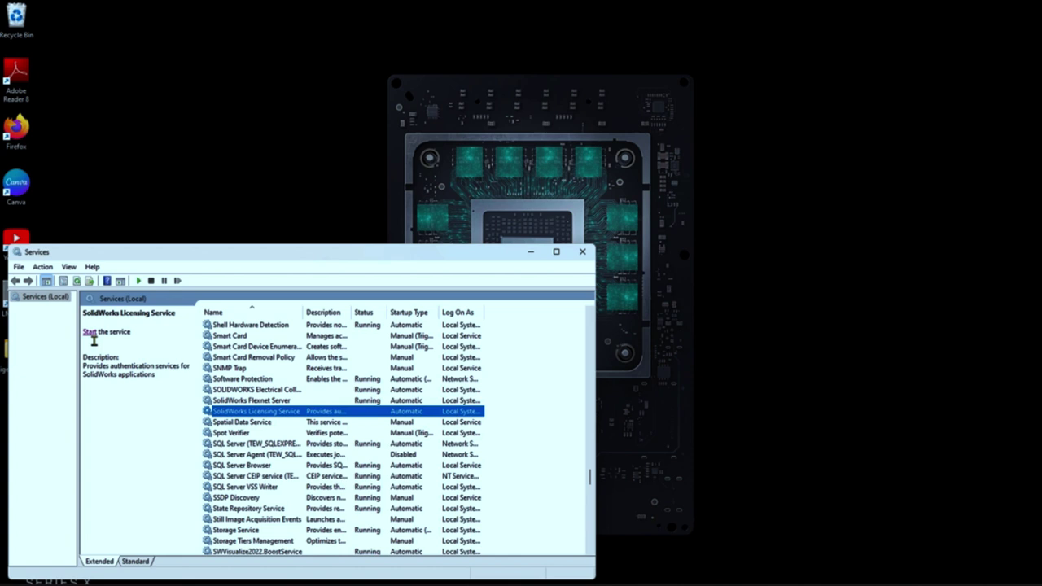
{"action": "left_click", "coordinate": [89, 332]}
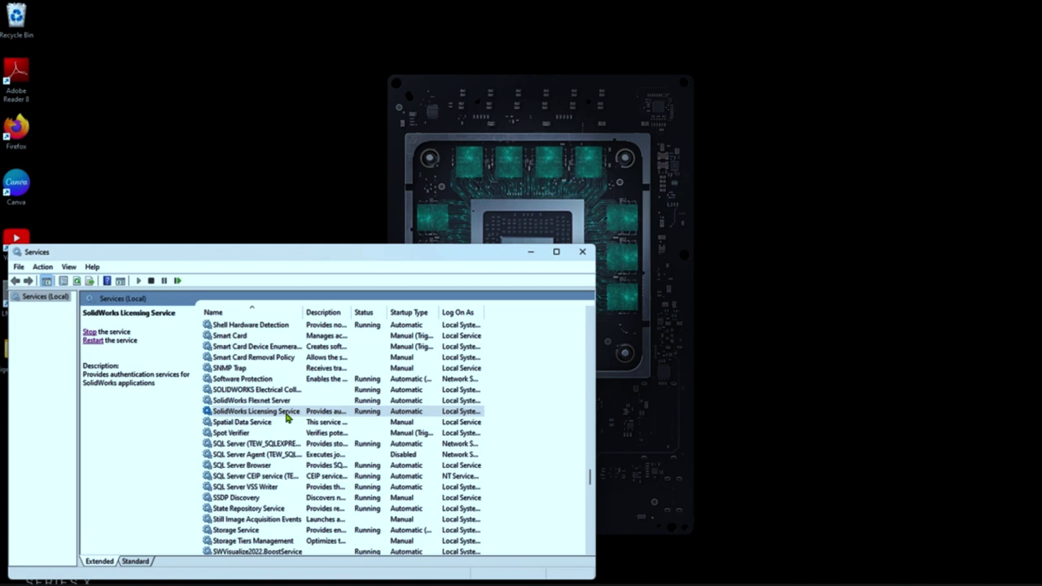
{"action": "right_click", "coordinate": [287, 417]}
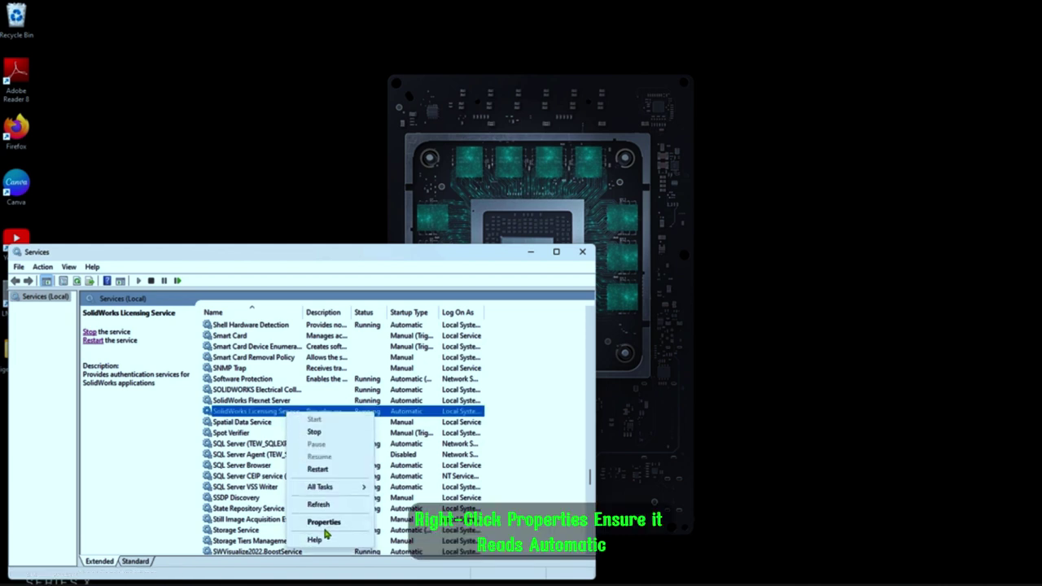
{"action": "left_click", "coordinate": [324, 525]}
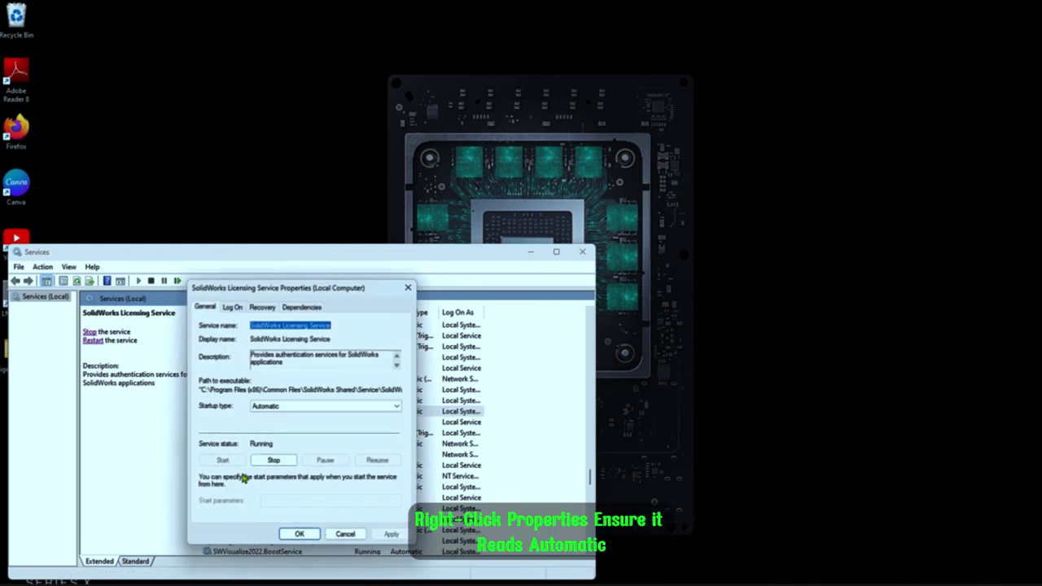
{"action": "left_click", "coordinate": [281, 406]}
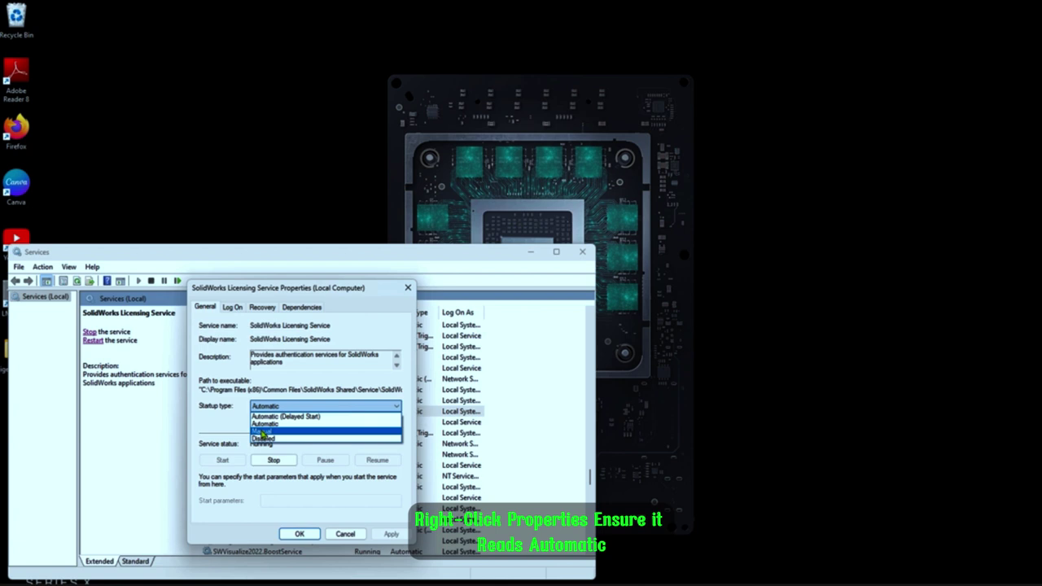
{"action": "left_click", "coordinate": [262, 425]}
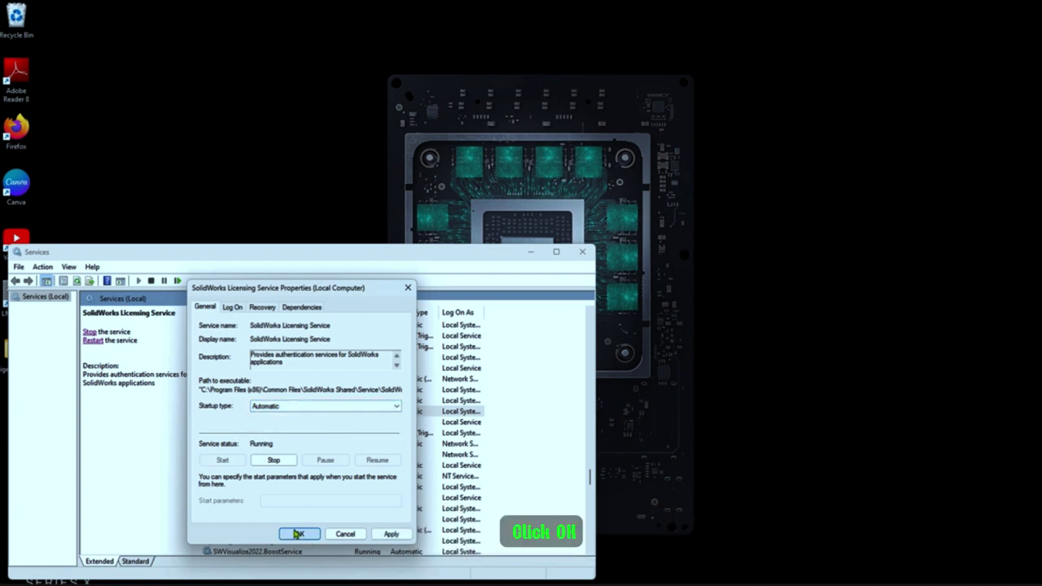
{"action": "left_click", "coordinate": [298, 535]}
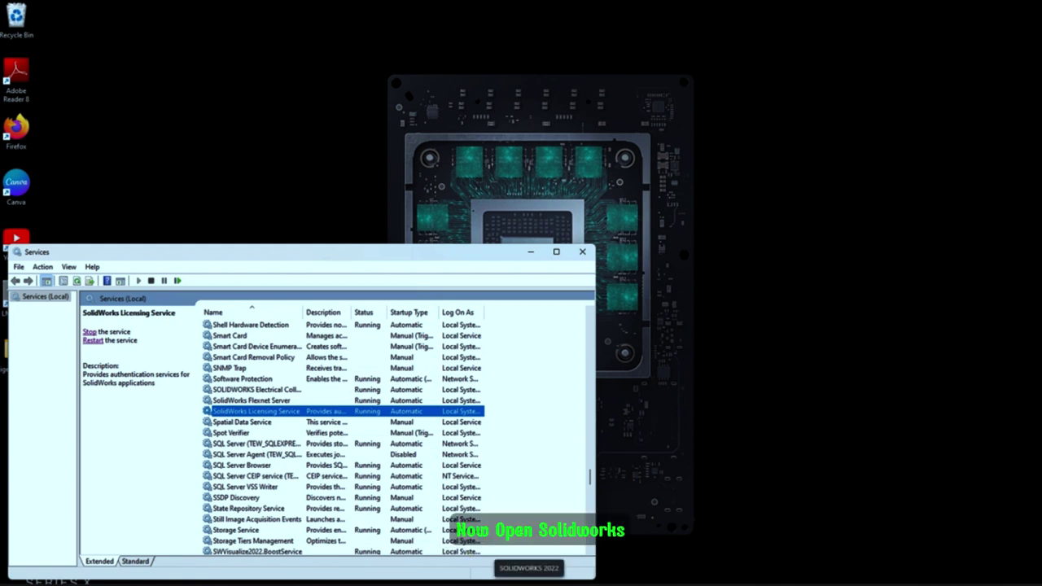
Step: Launch SOLIDWORKS 2022 and open the recent part tutorial 10.SLDPRT to check that the program works
{"action": "left_click", "coordinate": [529, 582]}
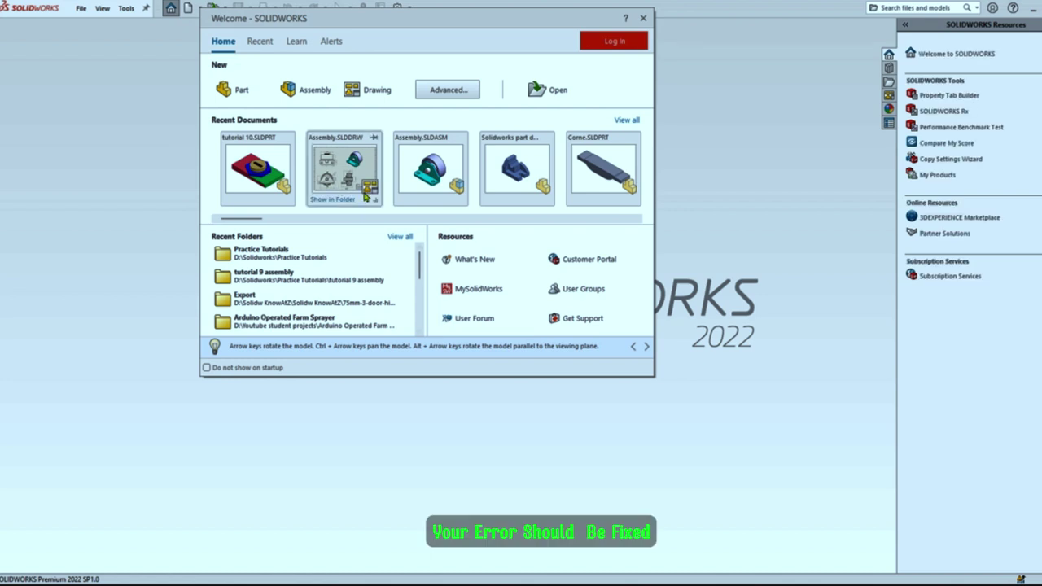
{"action": "key", "text": "Escape"}
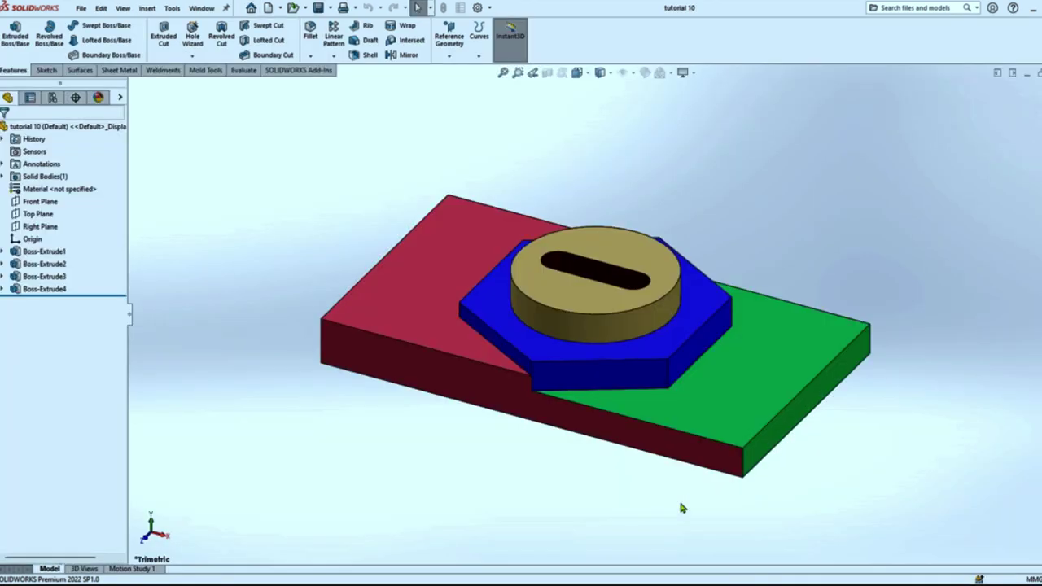
{"action": "key", "text": "f"}
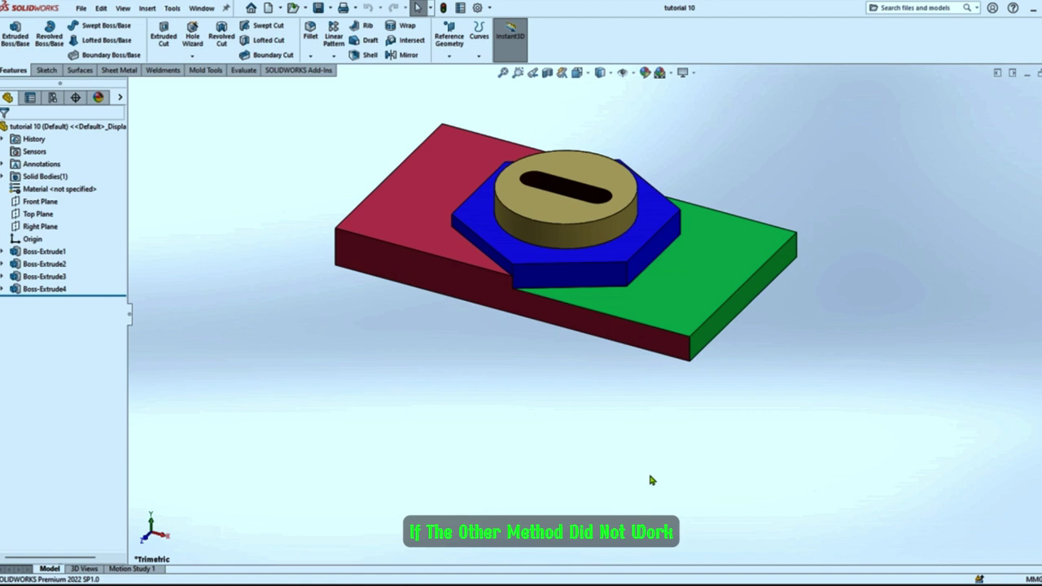
{"action": "scroll", "coordinate": [606, 268], "scroll_direction": "down", "scroll_amount": 2}
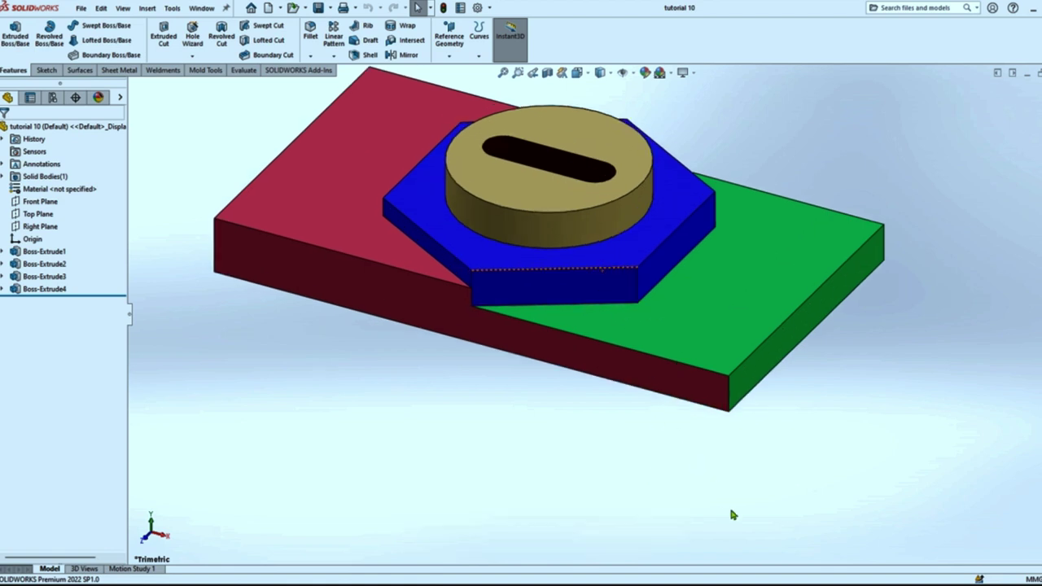